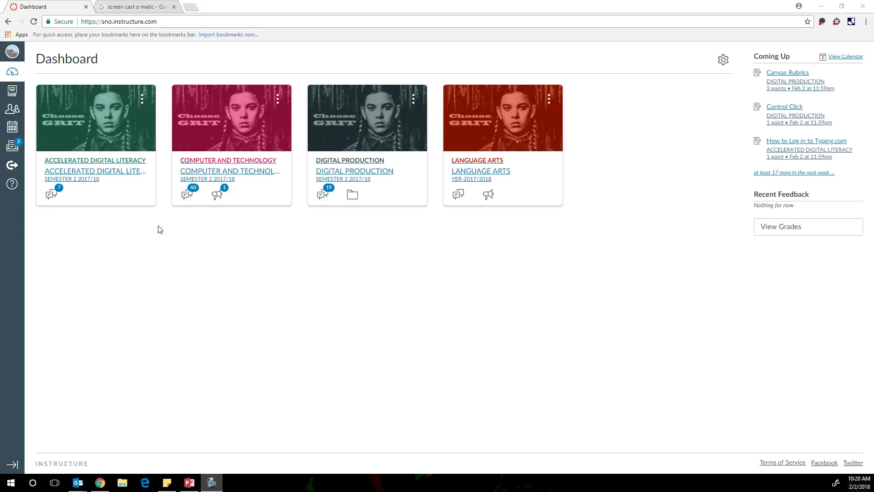
Open the Screencast-O-Matic website from the existing Google search results.
left_click(135, 5)
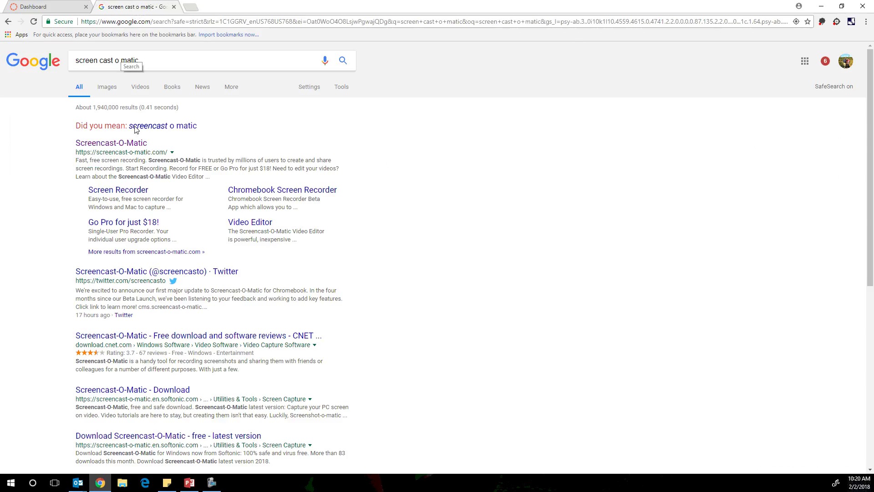
left_click(133, 144)
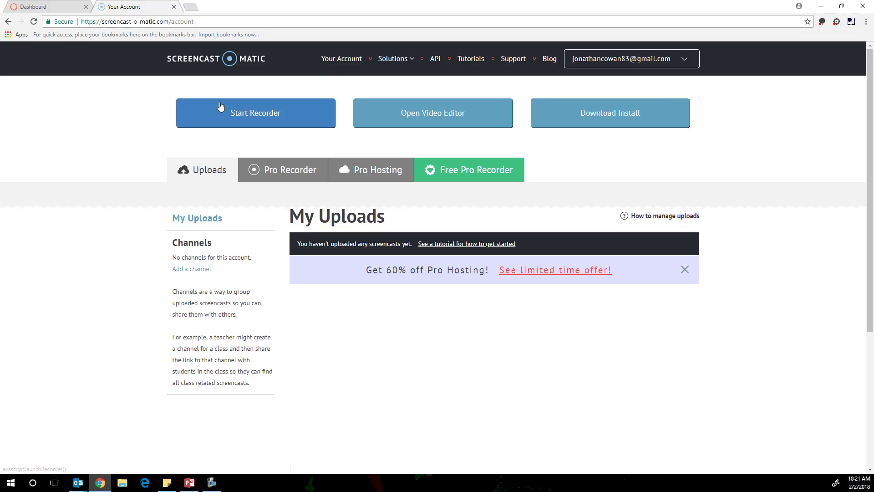
Open the navigation settings of the Accelerated Digital Literacy course in Canvas and save them with Screencast-O-Matic among the enabled items.
left_click(44, 6)
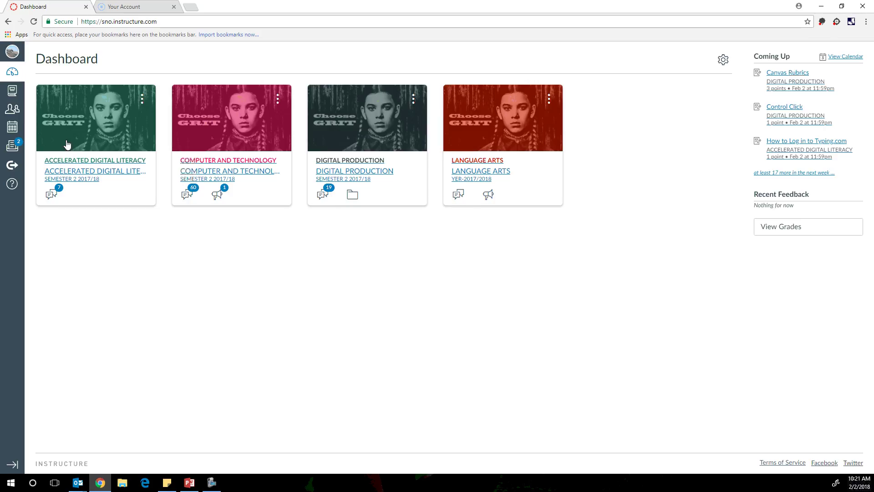
left_click(70, 172)
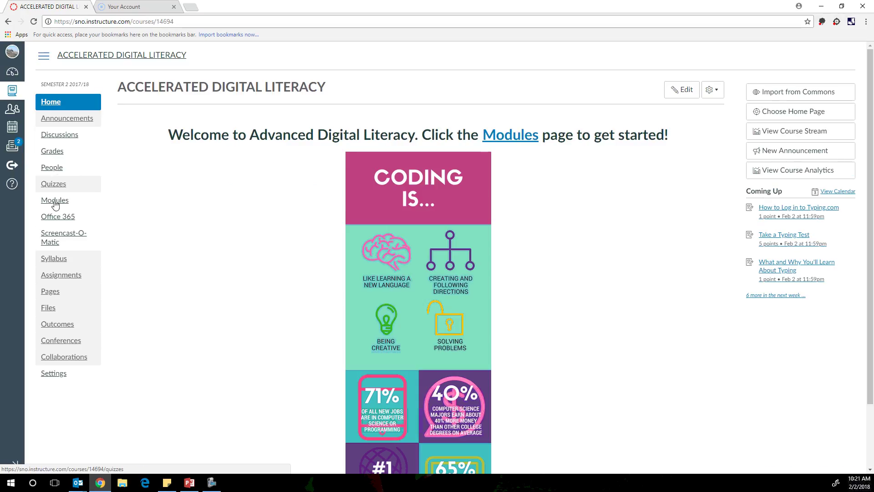
left_click(48, 380)
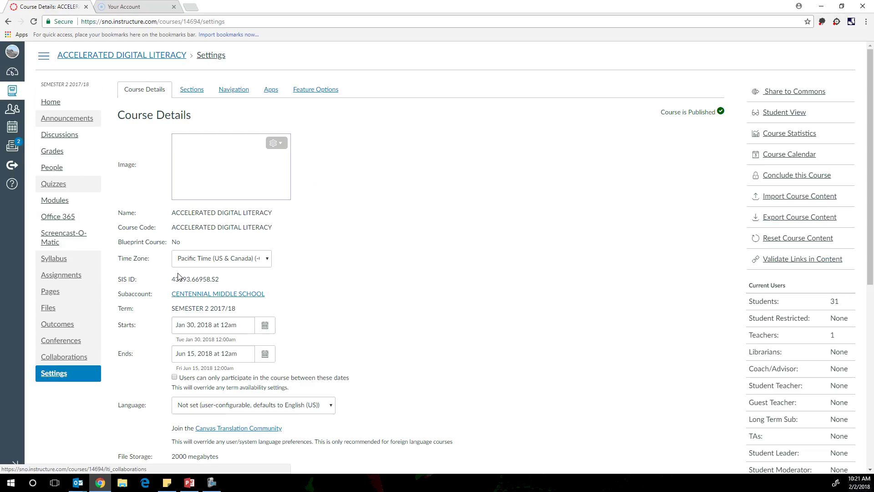
left_click(239, 91)
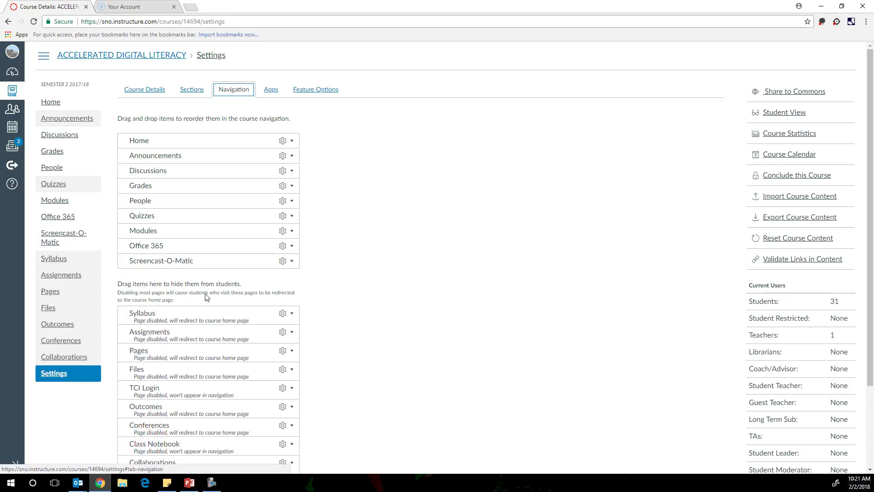
scroll(206, 297, "down", 3)
left_click(132, 451)
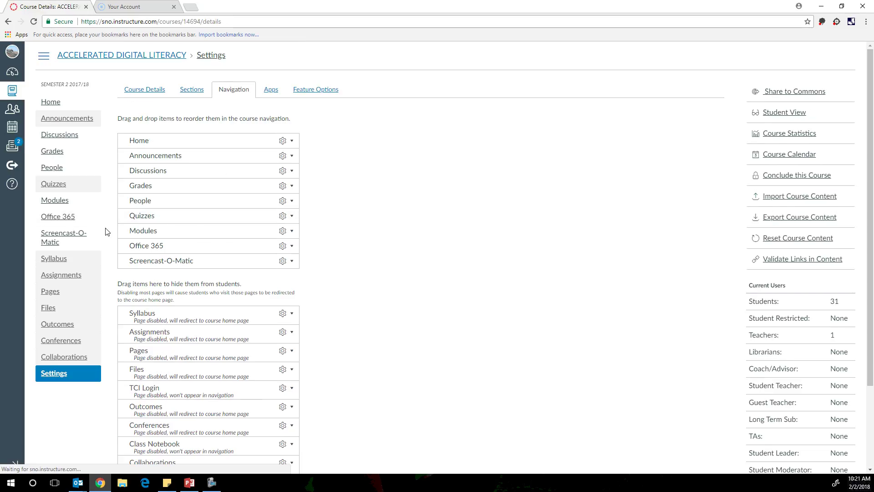
Launch the recorder from the course's Screencast-O-Matic tool and record a short screen clip of about 7 seconds.
left_click(69, 236)
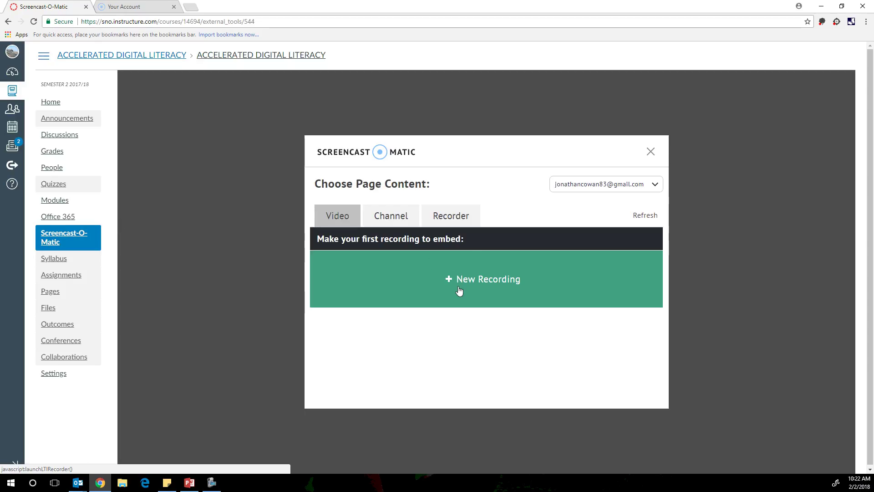
left_click(457, 285)
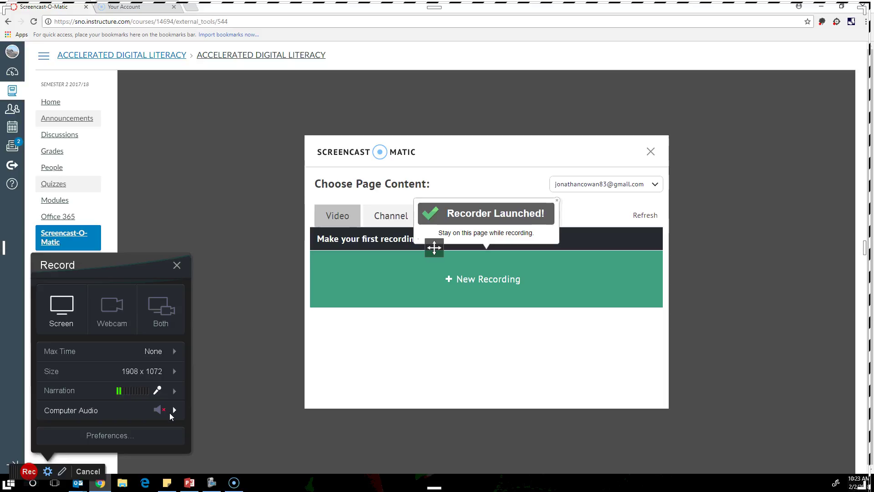
left_click(29, 471)
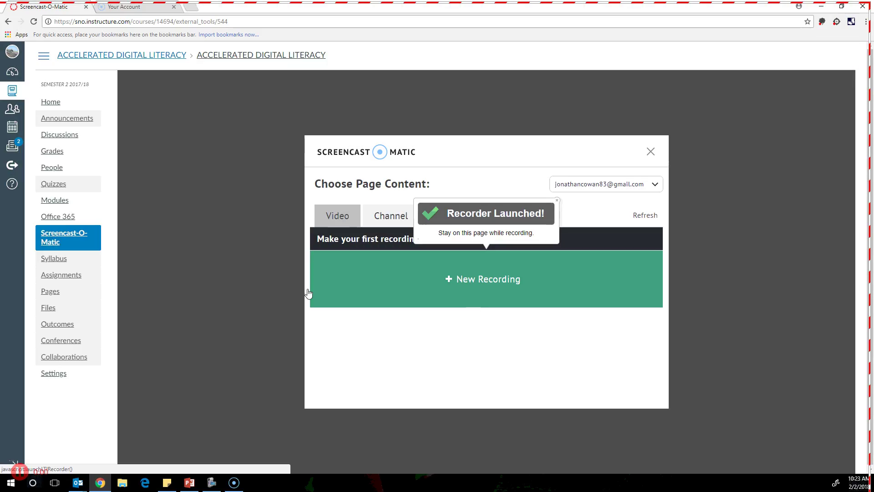
left_click(23, 471)
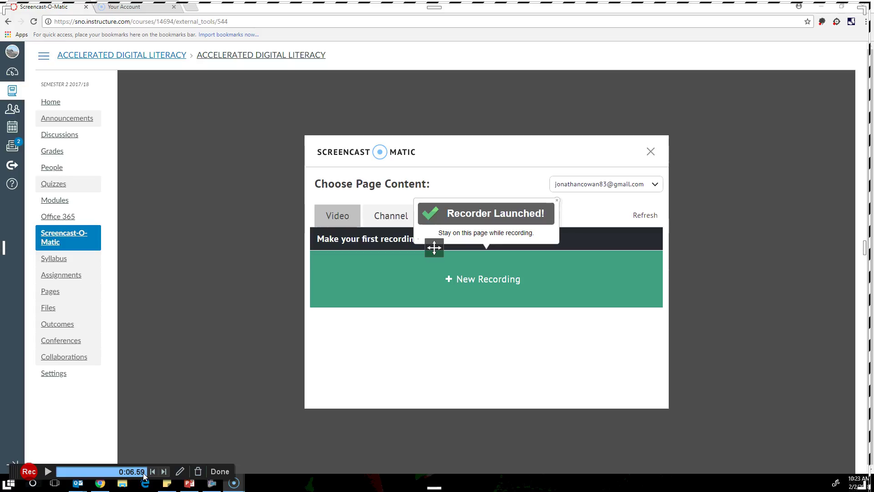
Preview the last part of the paused recording from about 5.3 seconds.
left_click_drag(144, 476, 125, 473)
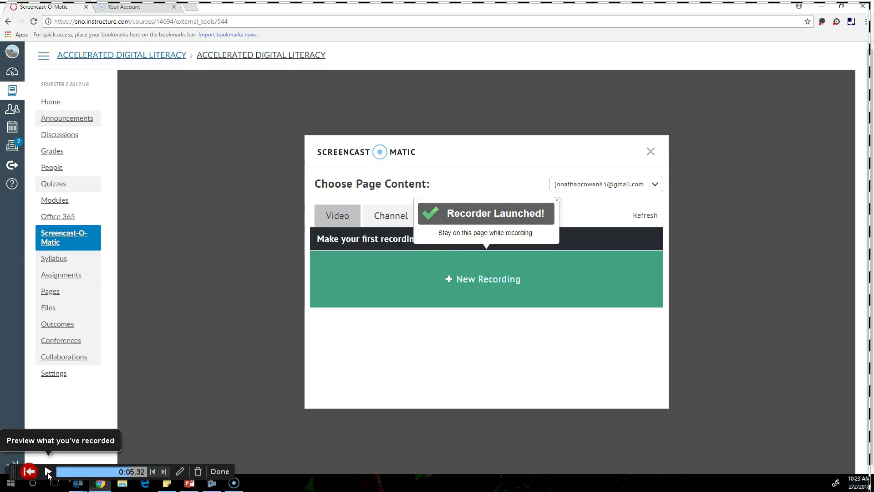
left_click(48, 471)
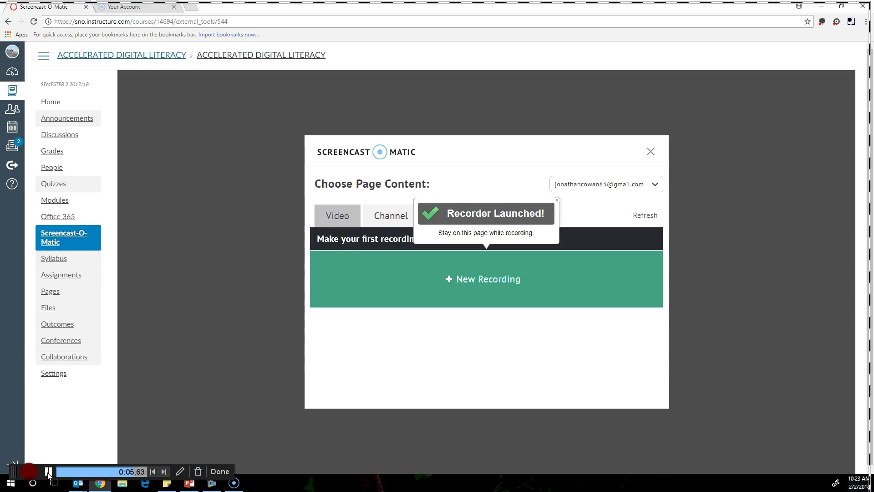
left_click(48, 471)
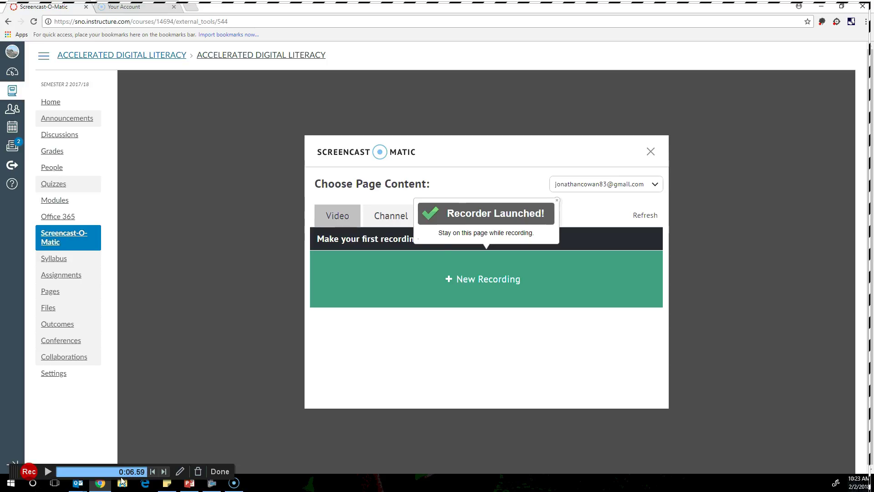
Rewind the recording to about 5 seconds, truncate it there and record a few more seconds before pausing.
left_click(120, 473)
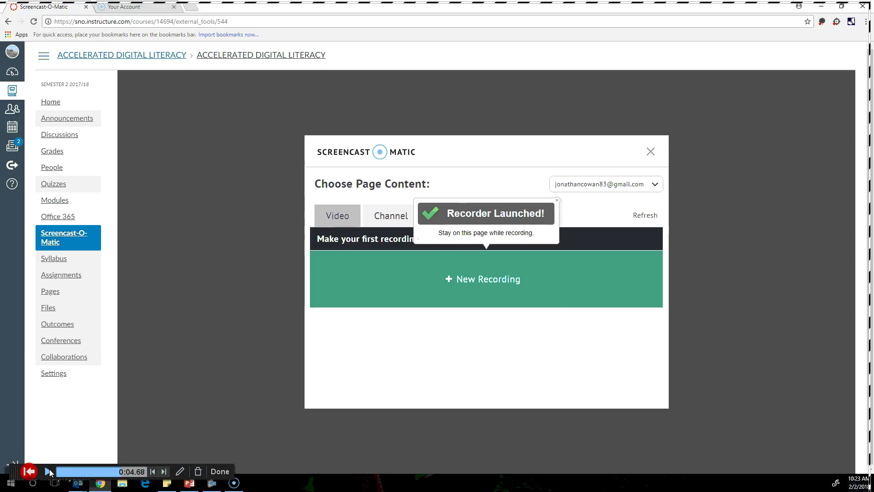
left_click(48, 472)
left_click(30, 471)
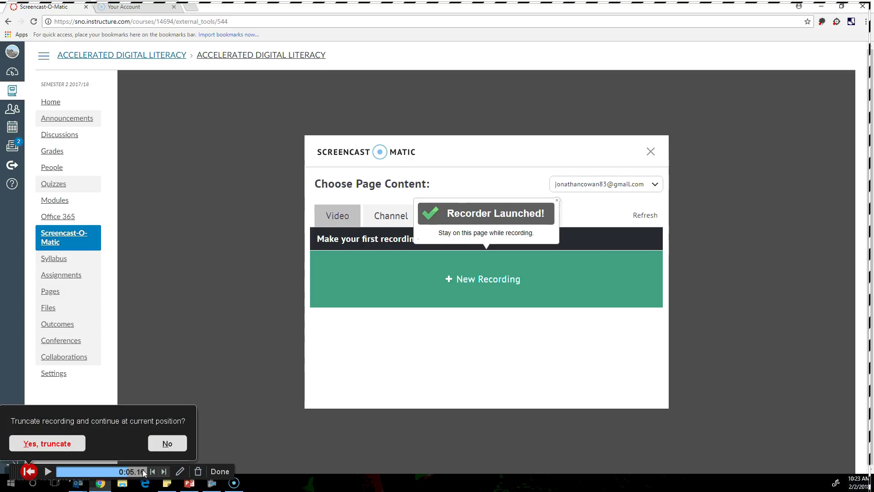
left_click(59, 445)
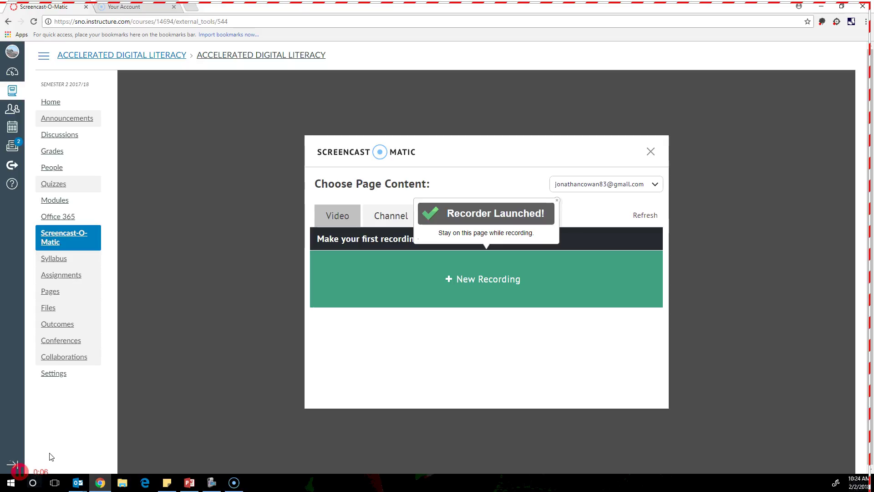
left_click(20, 469)
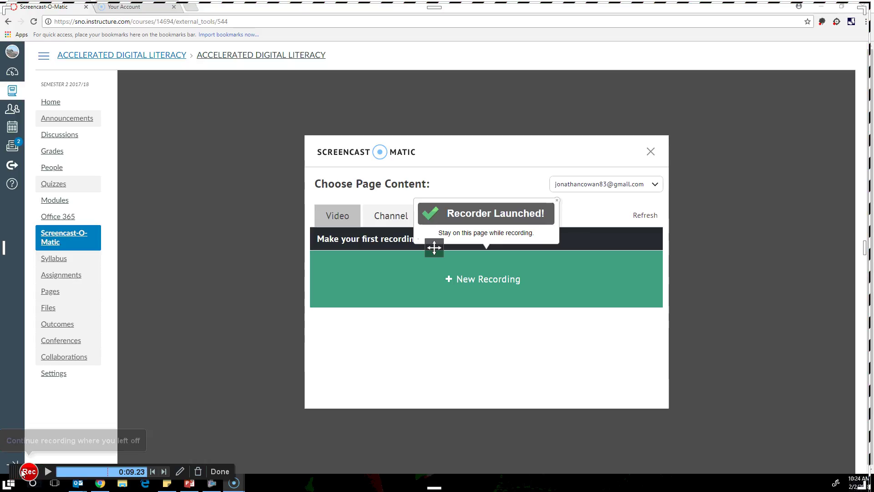
Finish the course recording and bring up its upload form, moving the recording window higher on the screen.
left_click(221, 474)
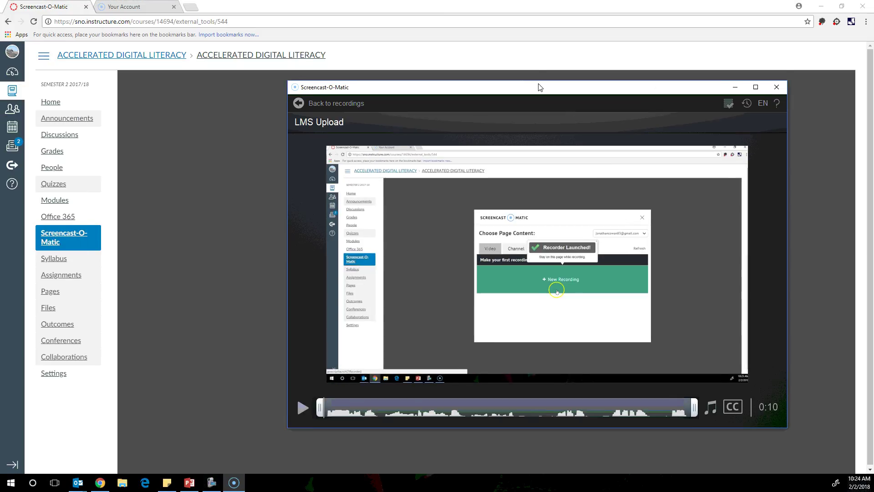
left_click_drag(539, 86, 490, 72)
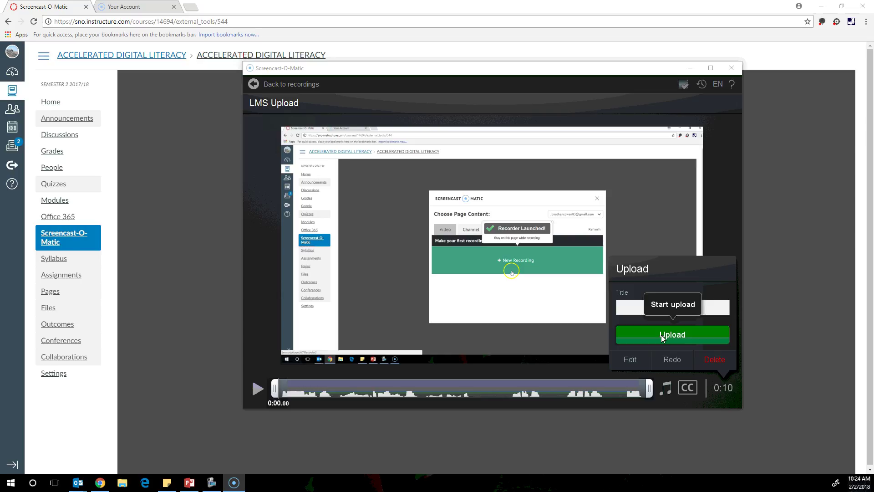
left_click(662, 336)
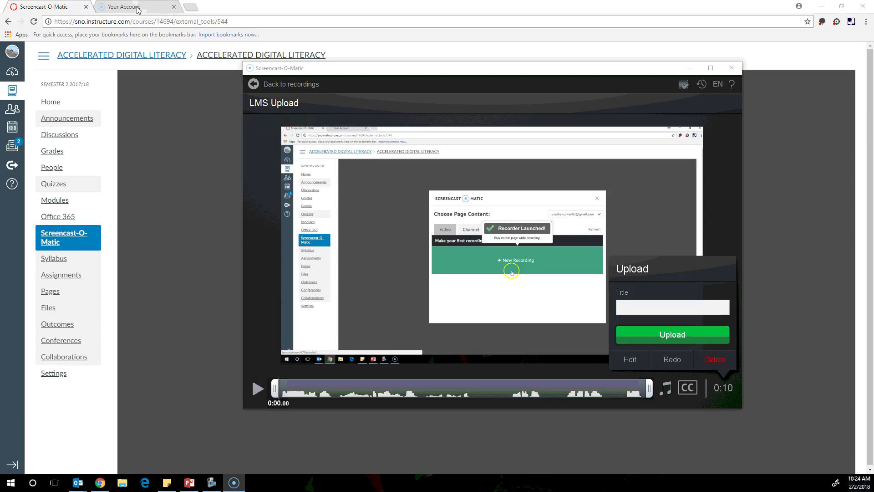
Launch the recorder from the Screencast-O-Matic account page and record a screen clip of about 3 seconds.
left_click(137, 9)
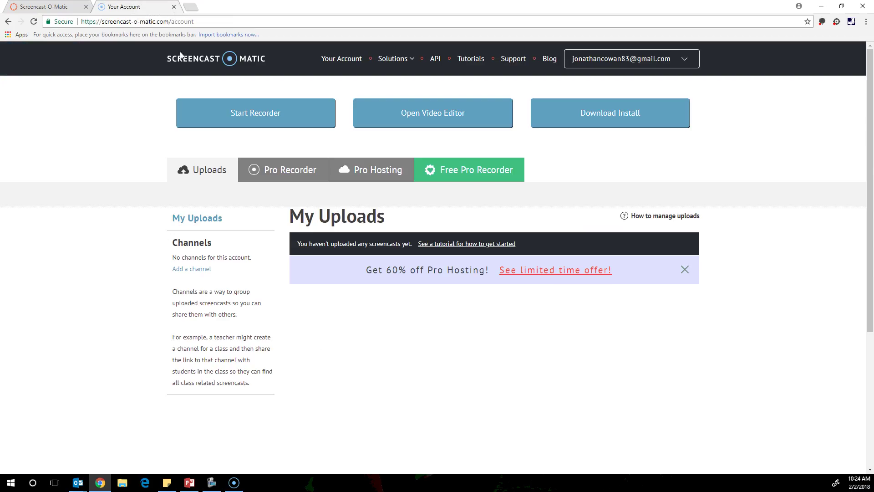
left_click(231, 128)
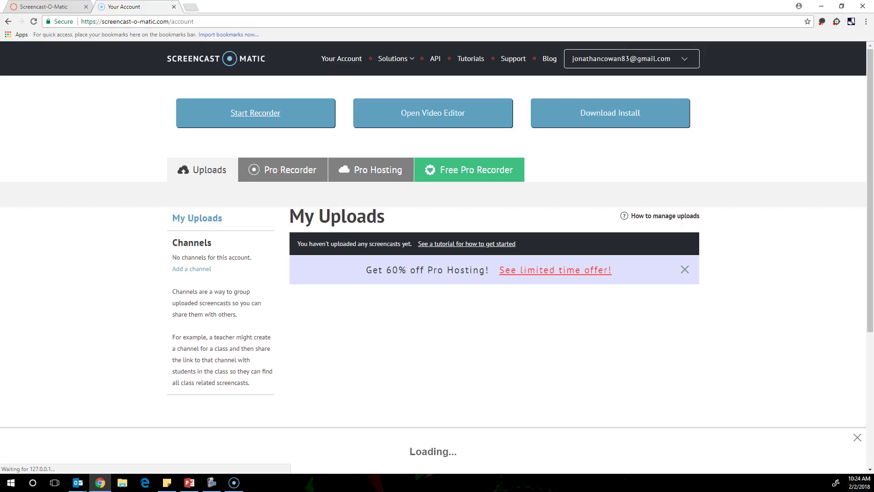
left_click(80, 6)
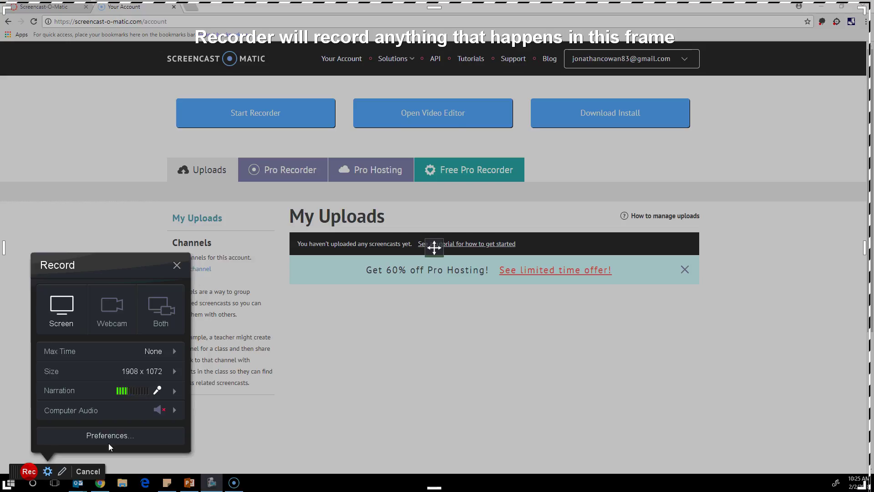
left_click(29, 471)
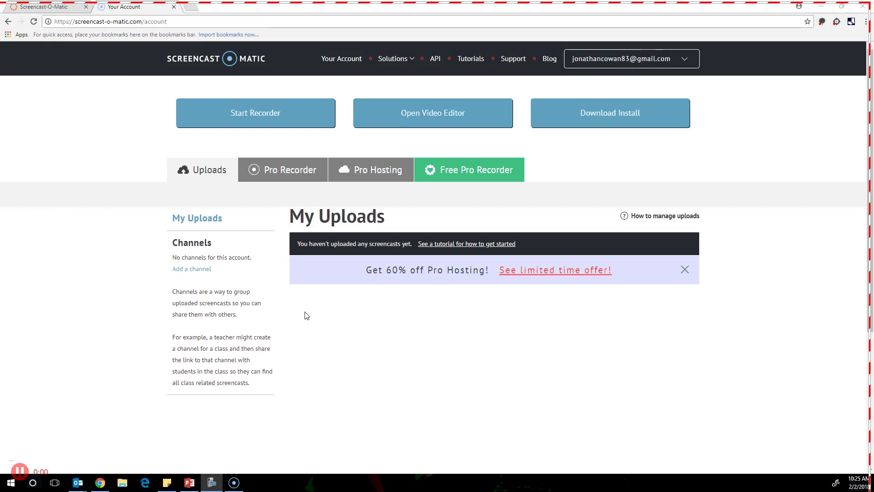
left_click(23, 472)
Finish the new recording and open the publish options for saving it as a video file.
left_click(216, 473)
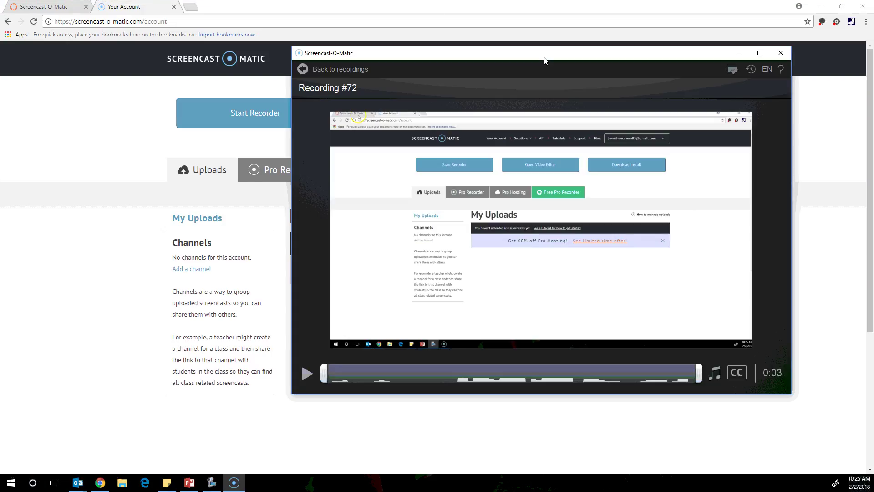
left_click_drag(542, 57, 443, 57)
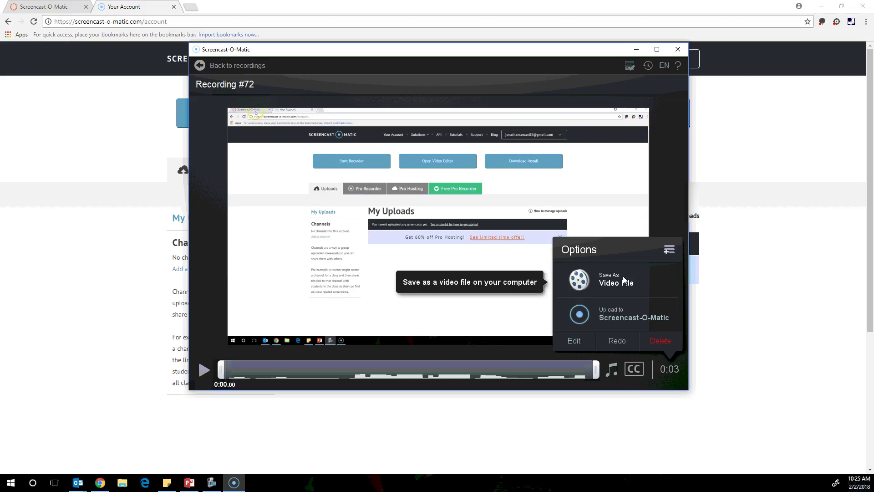
left_click(624, 279)
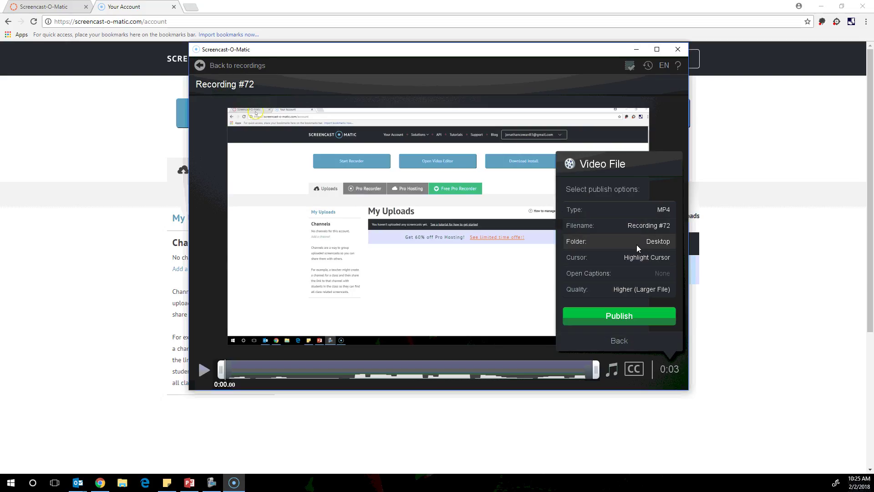